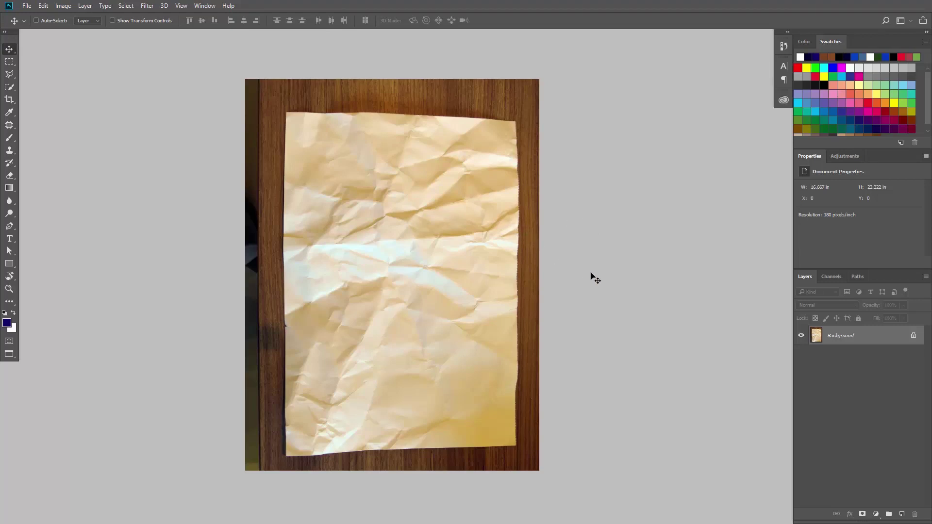
- Crop the photo to the crumpled paper, trimming the wood from the top, left, right and bottom
click(10, 99)
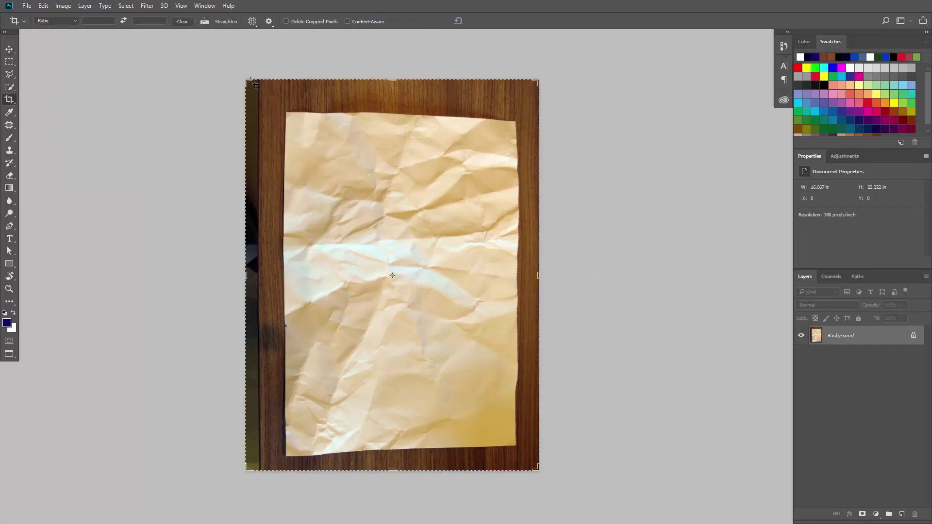
drag(255, 84, 276, 93)
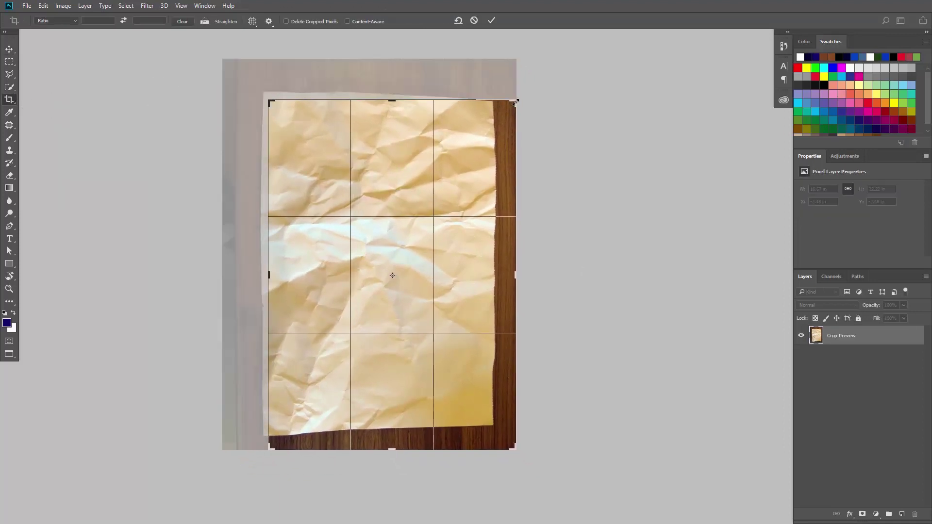
drag(515, 102, 489, 103)
drag(392, 452, 392, 434)
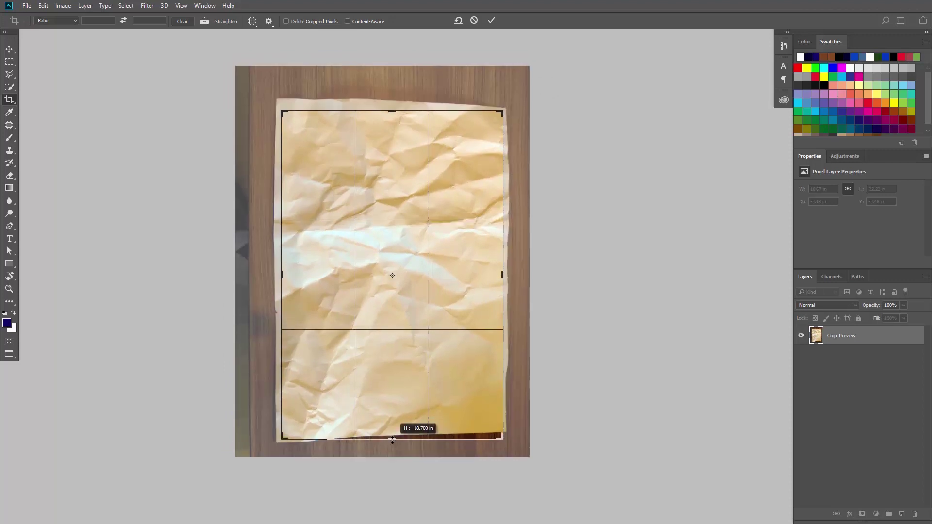
key(Return)
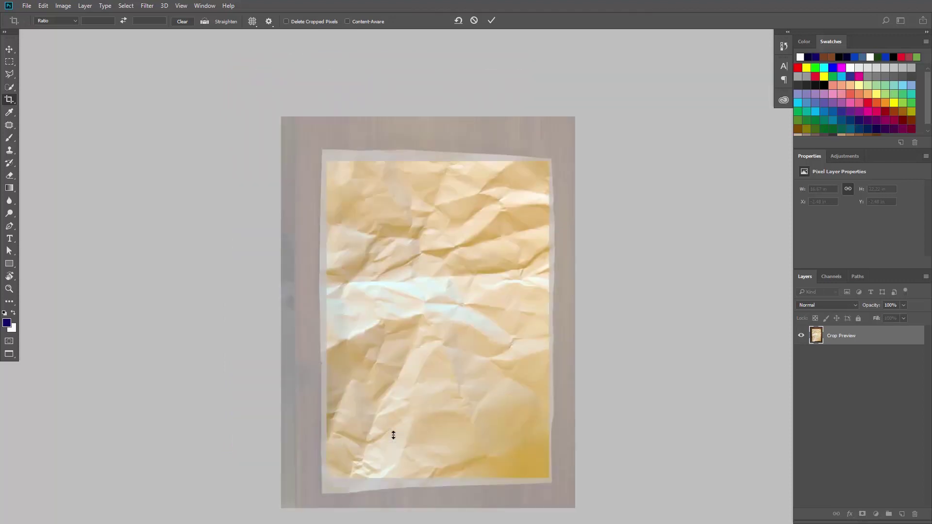
scroll(445, 400, up, 1)
scroll(447, 402, up, 2)
drag(448, 402, 413, 416)
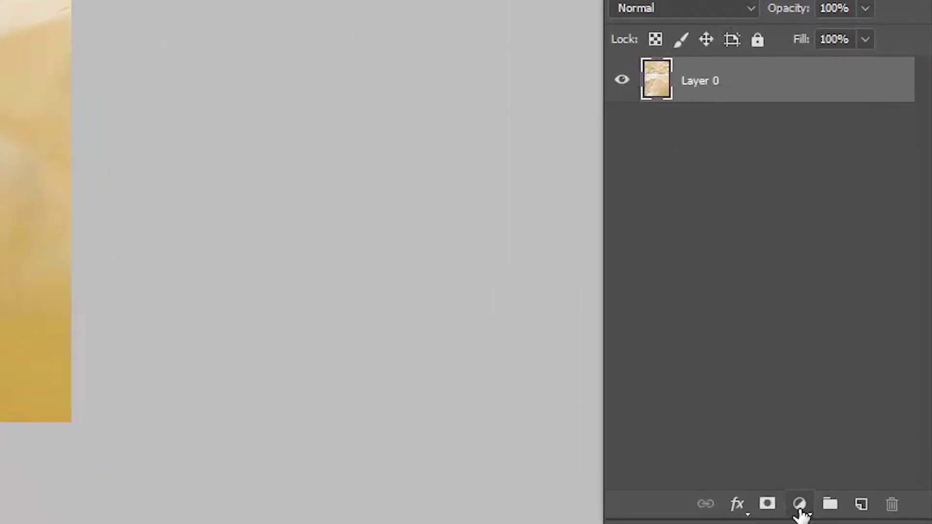
- Add a Hue/Saturation adjustment layer with Saturation set to -100
click(875, 515)
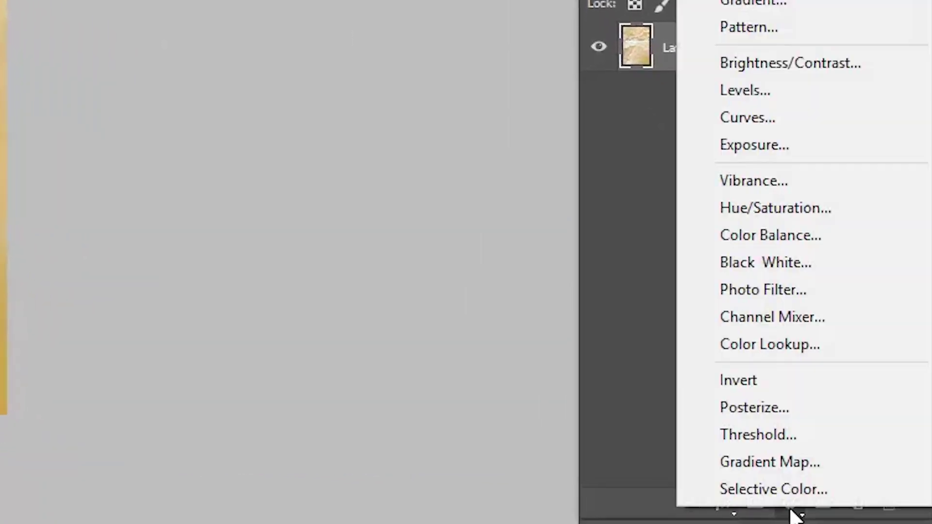
click(771, 203)
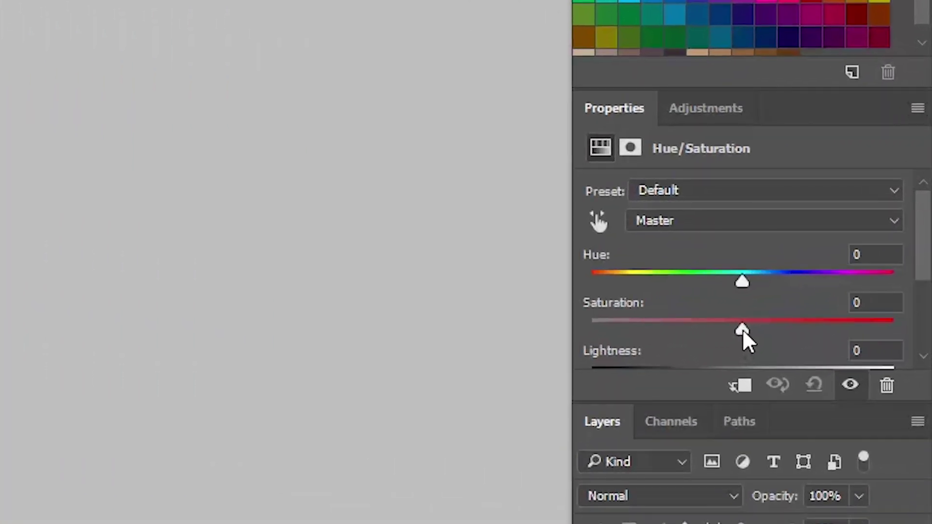
drag(741, 329, 560, 329)
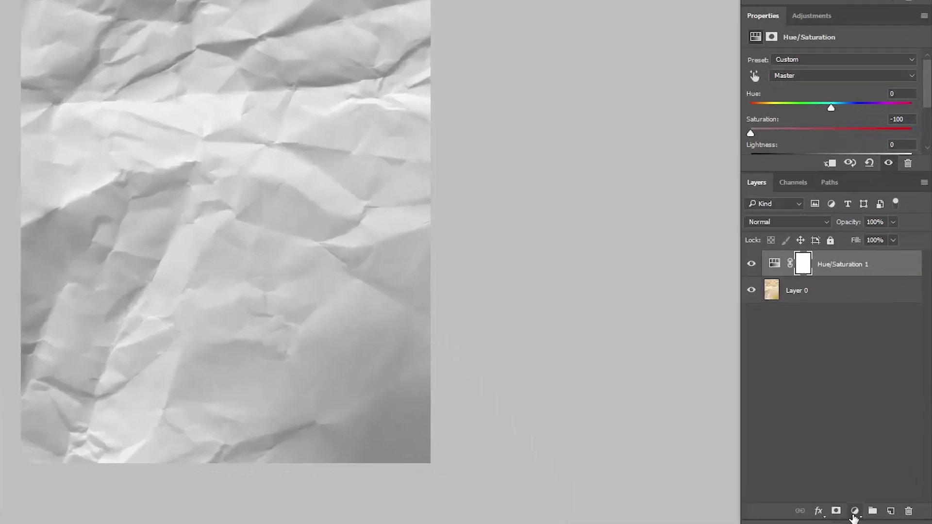
- Add a Solid Color fill layer in dark teal 032f2f
click(875, 514)
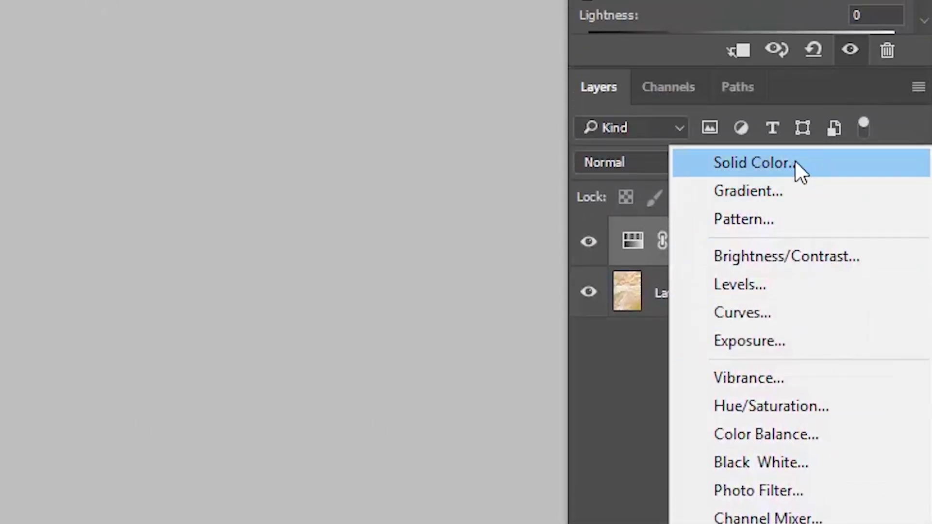
click(795, 160)
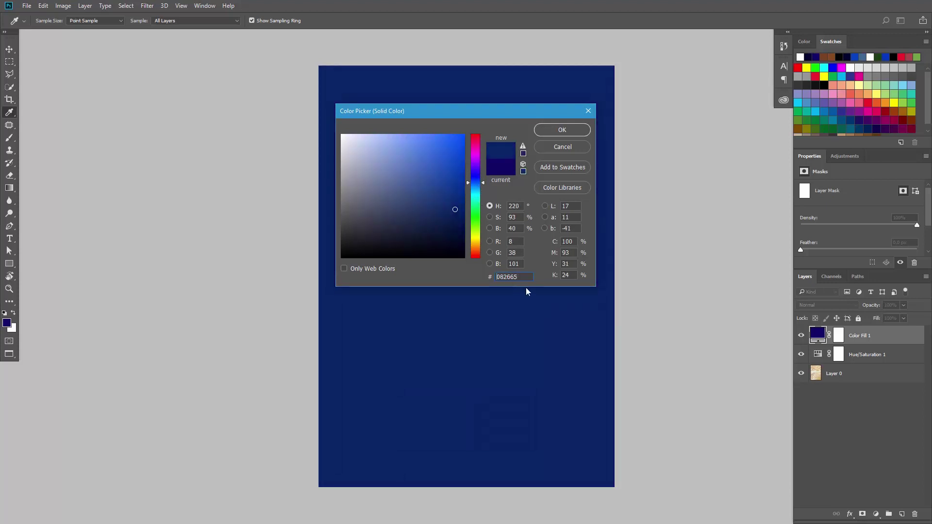
text(032f2f)
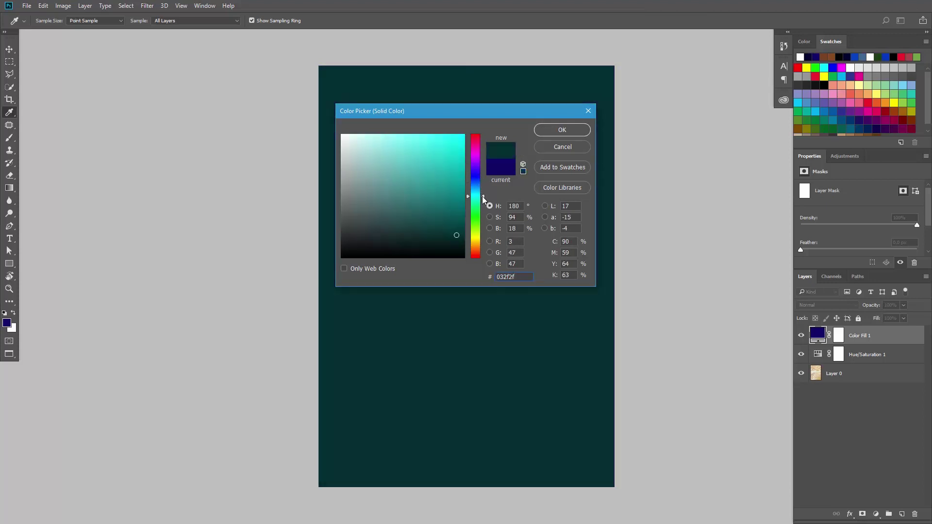
click(558, 130)
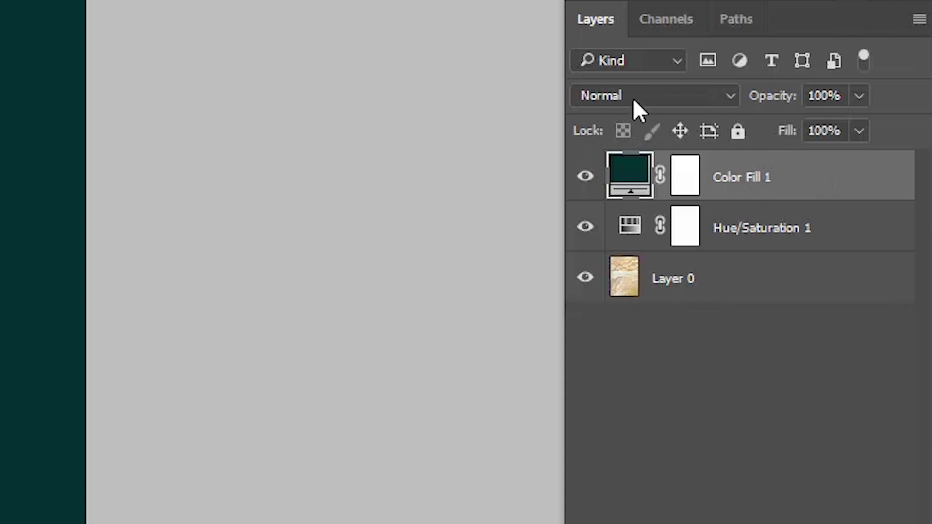
- Try Multiply, Overlay, Hard Light and Vivid Light on the teal fill, then settle on Linear Light
click(732, 95)
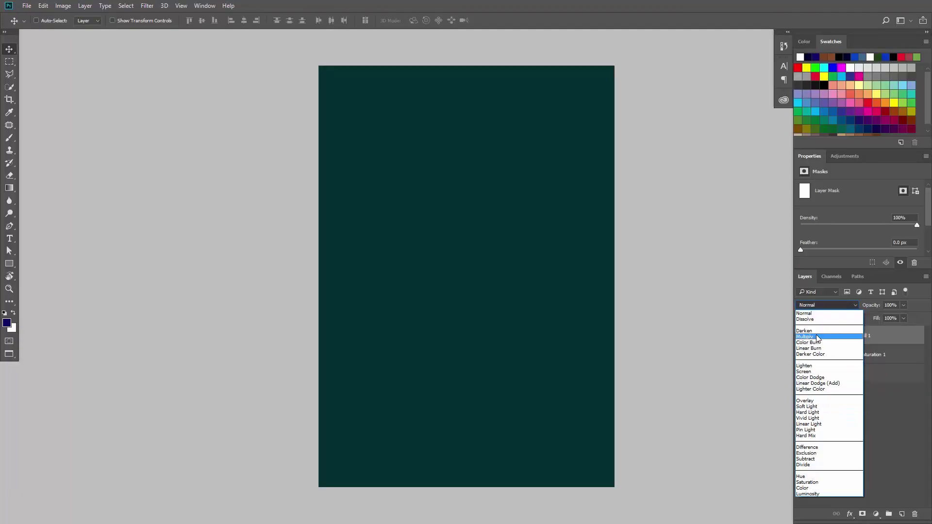
click(817, 336)
click(827, 304)
click(817, 400)
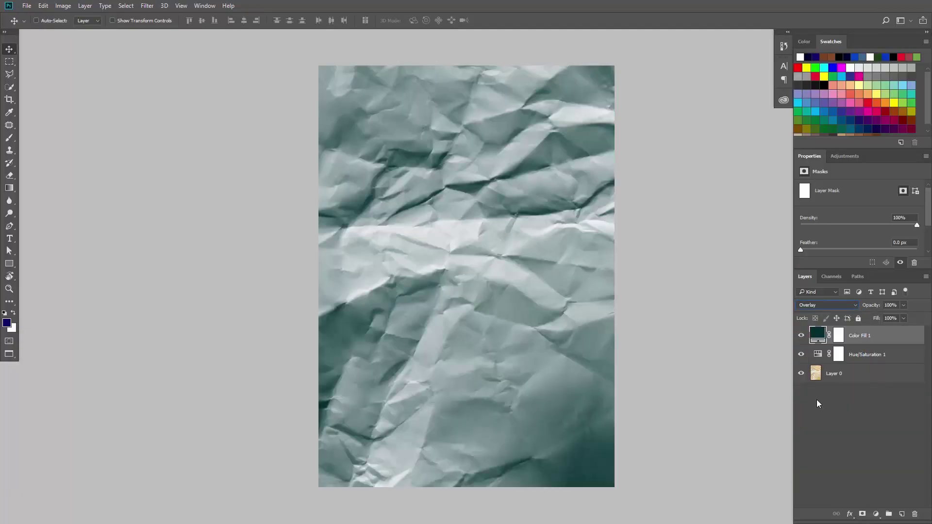
click(826, 304)
click(829, 412)
click(826, 304)
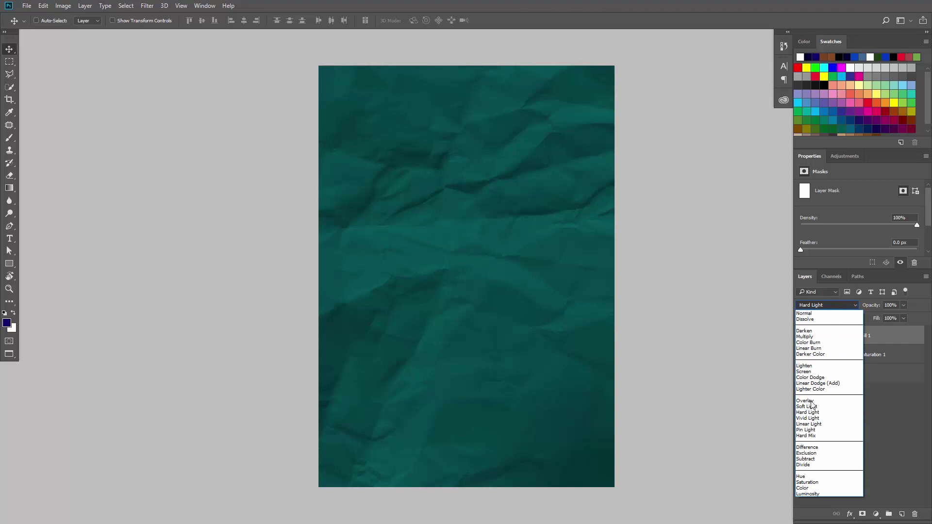
click(808, 418)
click(827, 304)
click(830, 424)
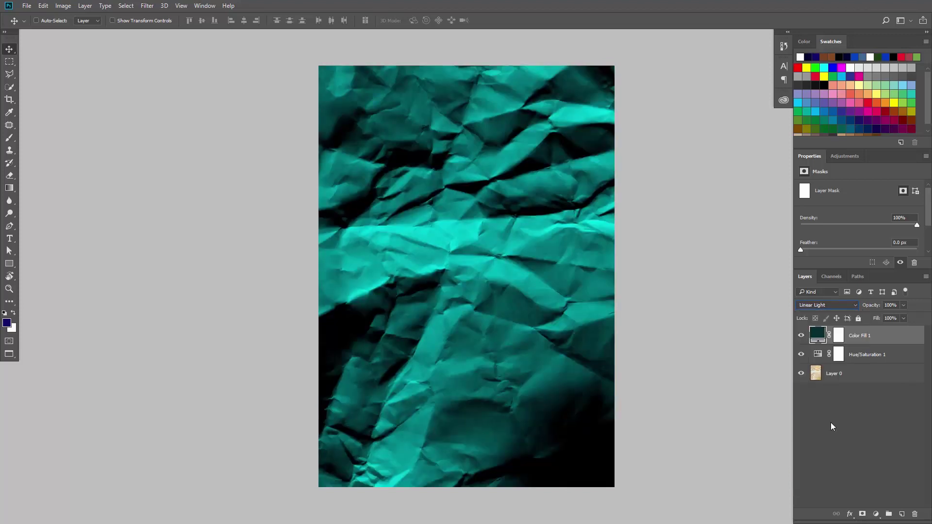